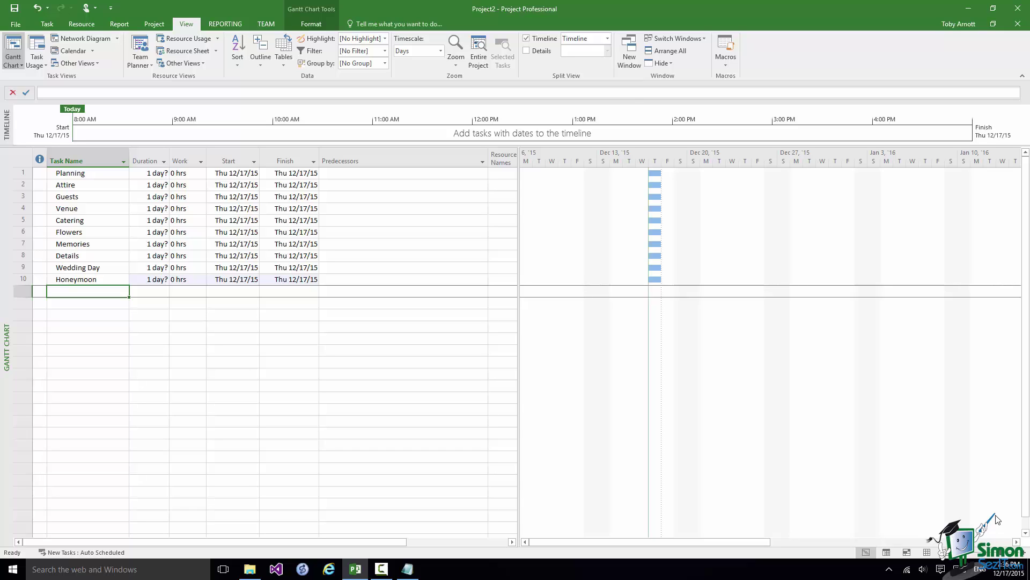
Bring up the Backstage Save As page for Project2.
{"action": "left_click", "coordinate": [18, 25]}
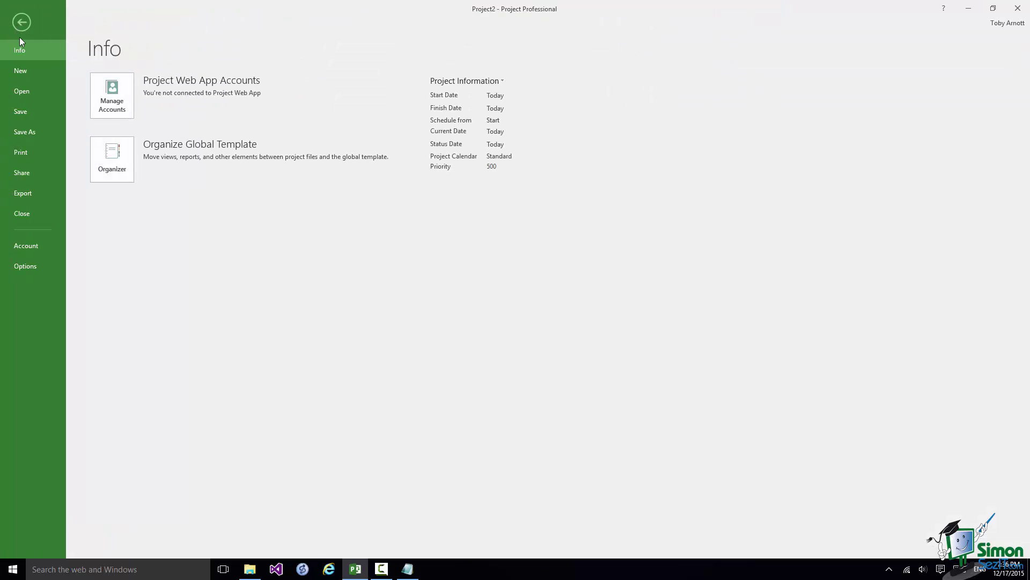
{"action": "left_click", "coordinate": [28, 134]}
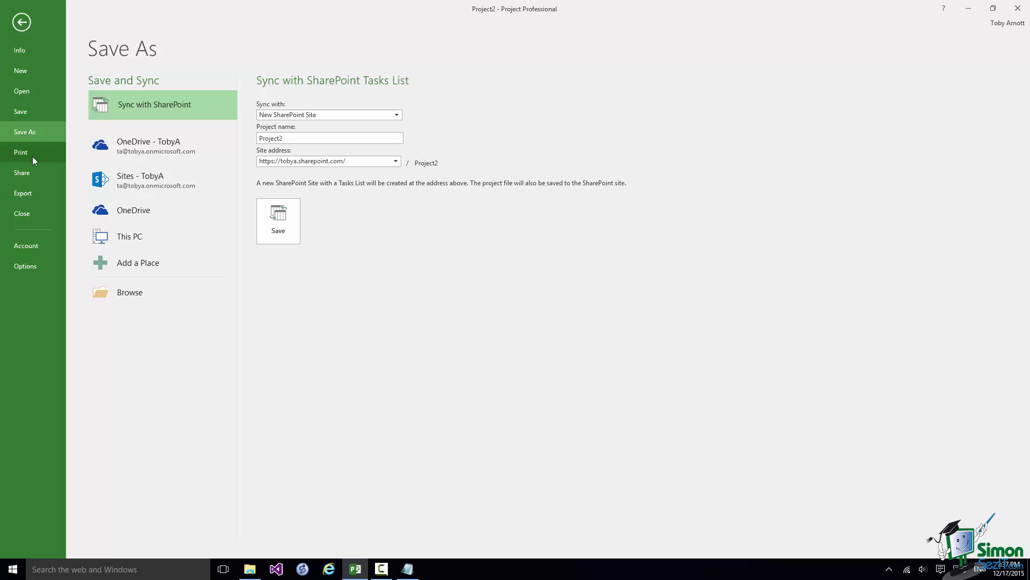
List This PC save locations such as Templates, Documents and Desktop.
{"action": "left_click", "coordinate": [137, 241]}
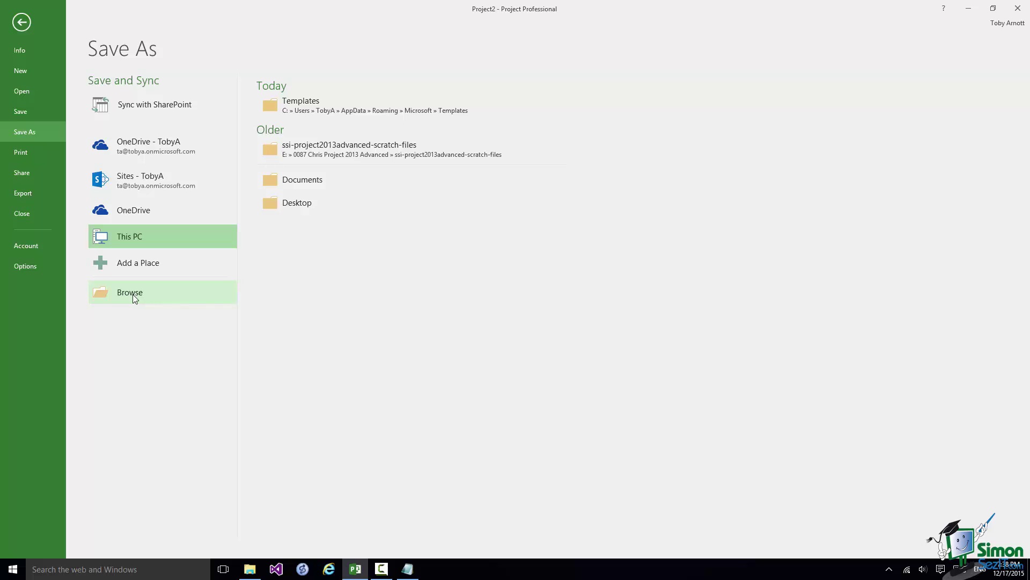
Save the project as 'SSI Wedding 01' in the Project 2016 Course Files folder.
{"action": "left_click", "coordinate": [133, 296]}
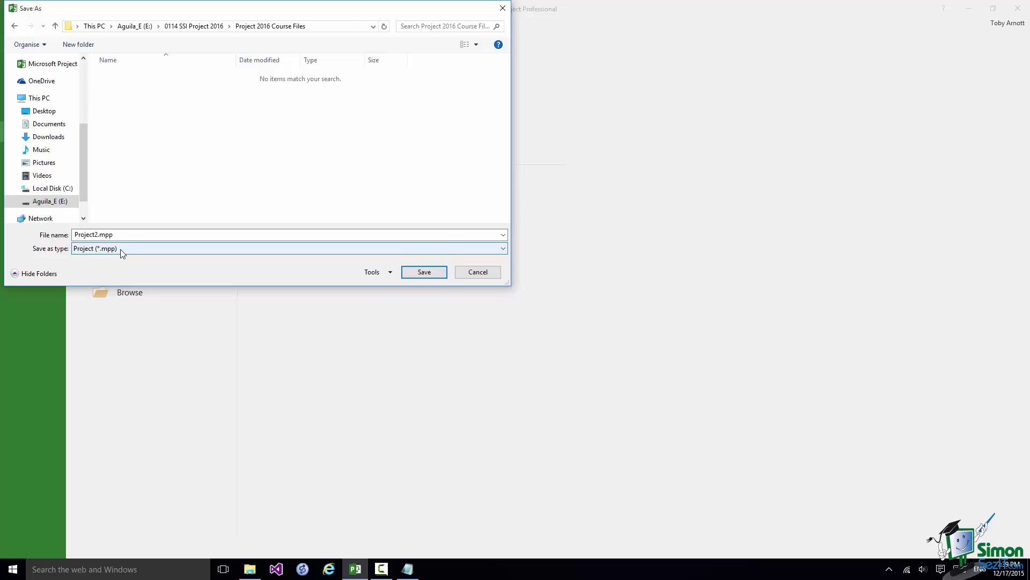
{"action": "left_click", "coordinate": [97, 235]}
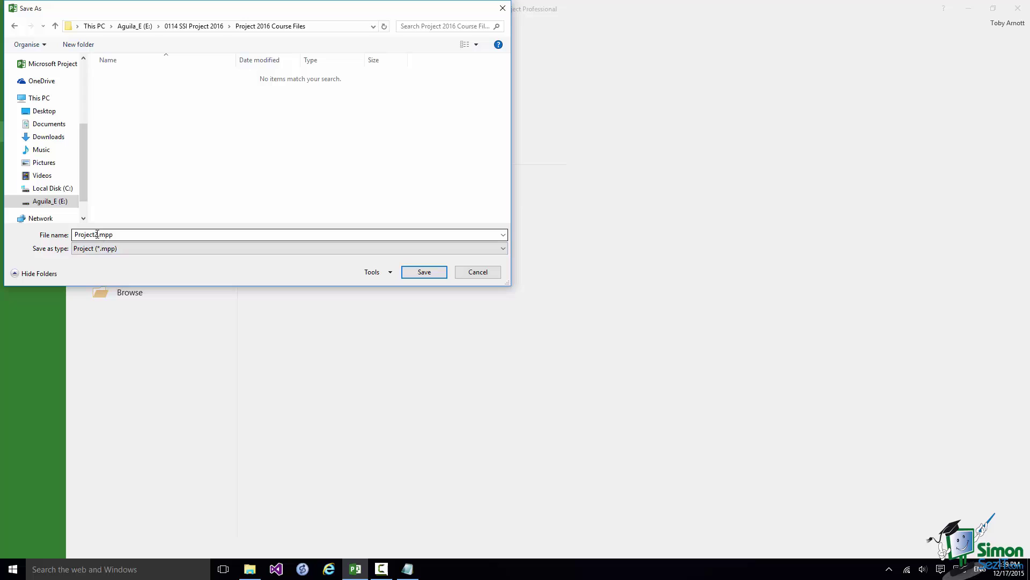
{"action": "left_click", "coordinate": [98, 234]}
{"action": "left_click", "coordinate": [102, 234]}
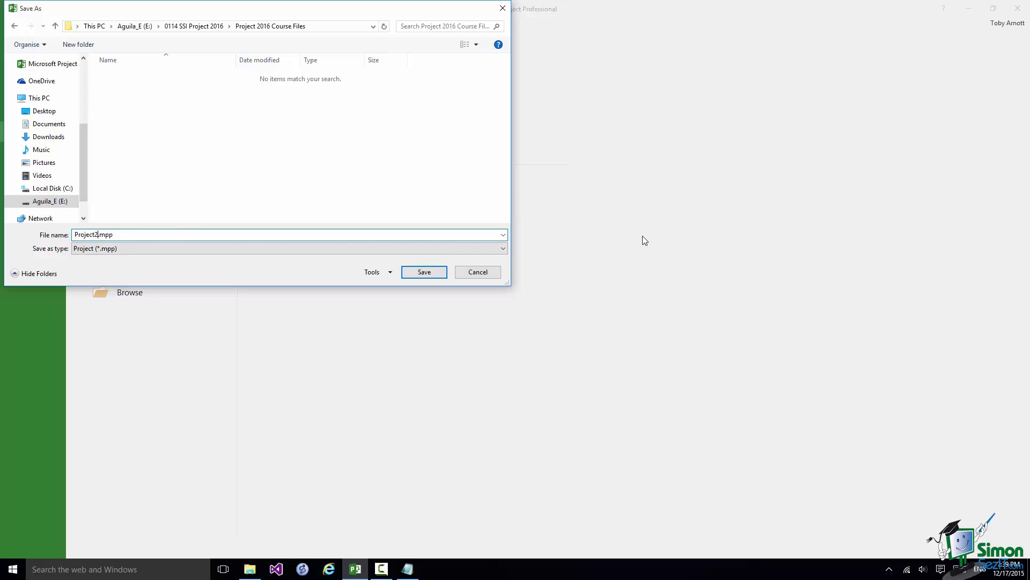
{"action": "key", "text": "BackSpace"}
{"action": "key", "text": "BackSpace"}
{"action": "key", "text": "BackSpace"}
{"action": "key", "text": "BackSpace"}
{"action": "key", "text": "BackSpace"}
{"action": "key", "text": "BackSpace"}
{"action": "key", "text": "BackSpace"}
{"action": "key", "text": "BackSpace"}
{"action": "type", "text": "SSI Wedding 01"}
{"action": "left_click", "coordinate": [423, 273]}
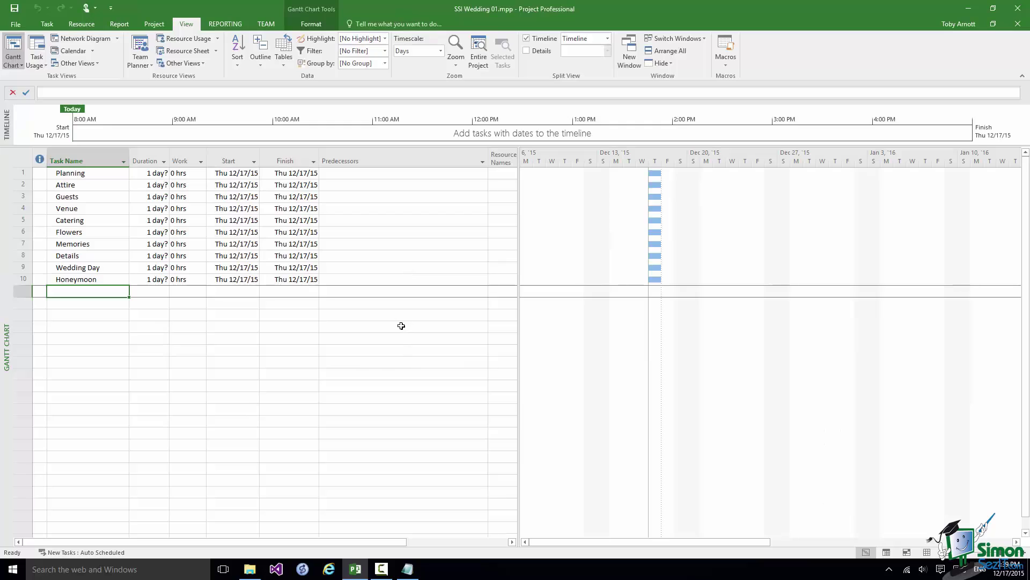
Return to Save As > This PC, showing Project 2016 Course Files under Today's folders.
{"action": "left_click", "coordinate": [21, 26]}
{"action": "left_click", "coordinate": [27, 130]}
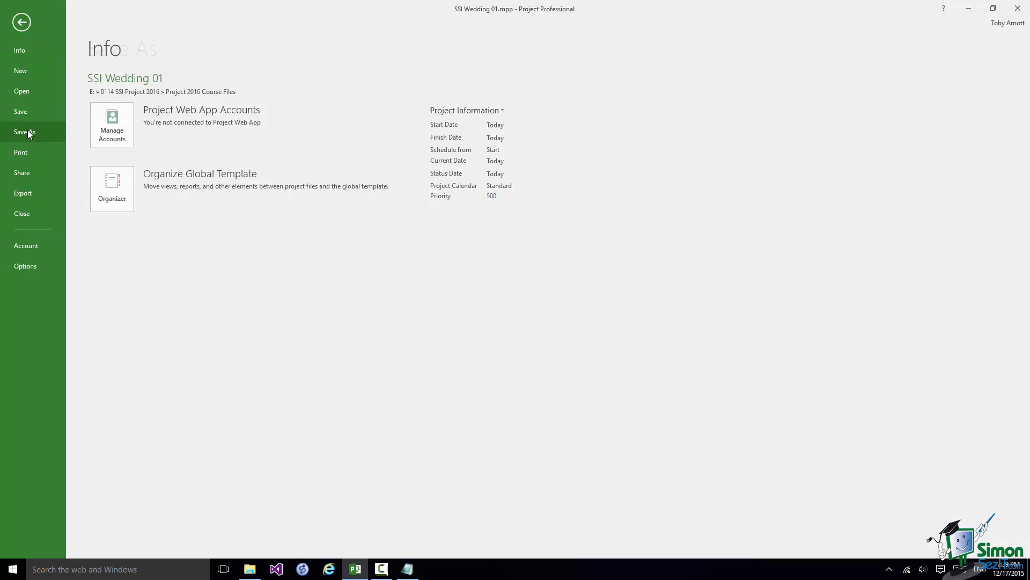
{"action": "left_click", "coordinate": [136, 238]}
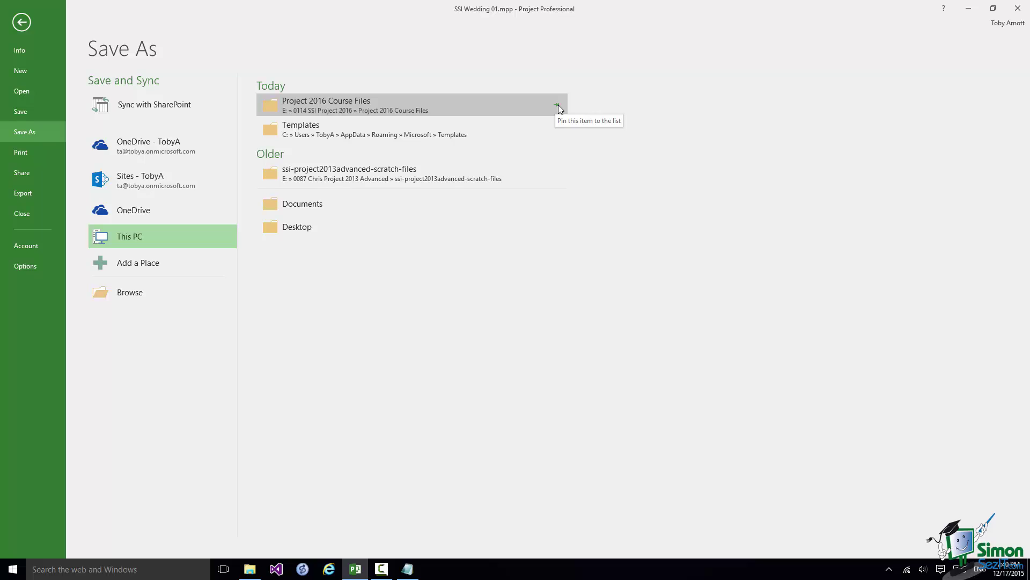
Pin Project 2016 Course Files to the top of the recent save folders.
{"action": "left_click", "coordinate": [558, 106]}
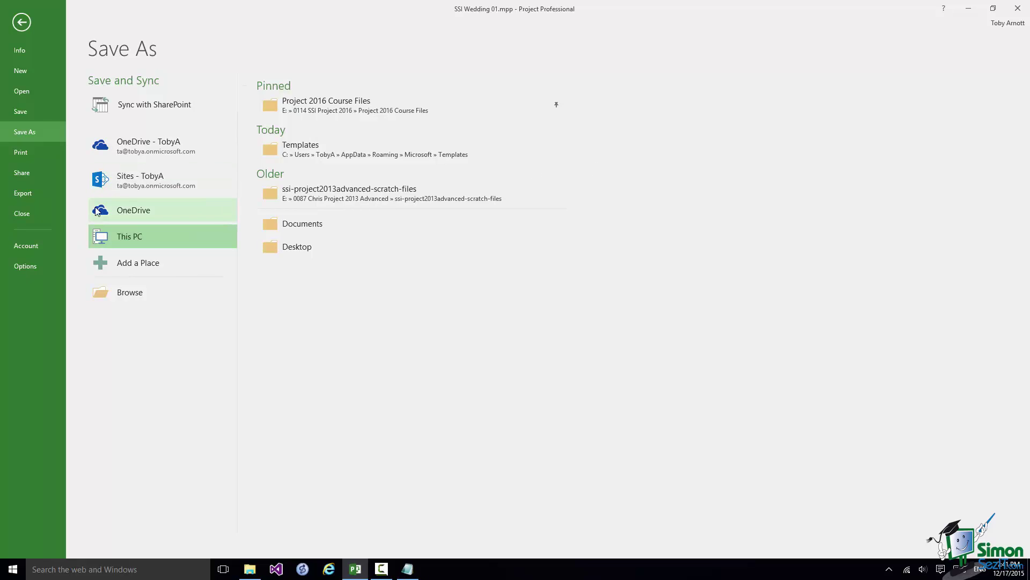
{"action": "left_click", "coordinate": [23, 215]}
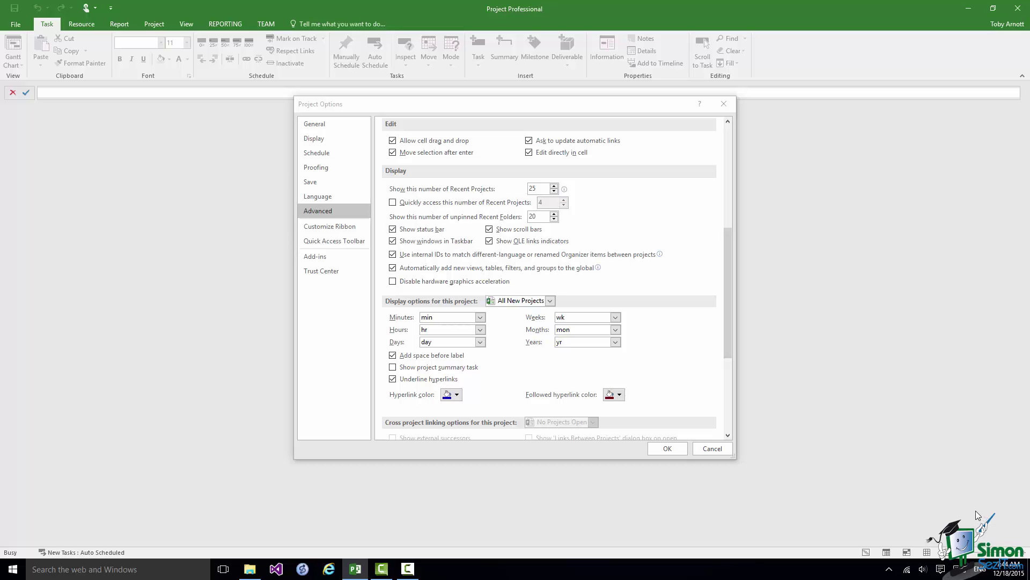
Cancel the Project Options dialog, leaving all settings unchanged.
{"action": "left_click", "coordinate": [707, 449]}
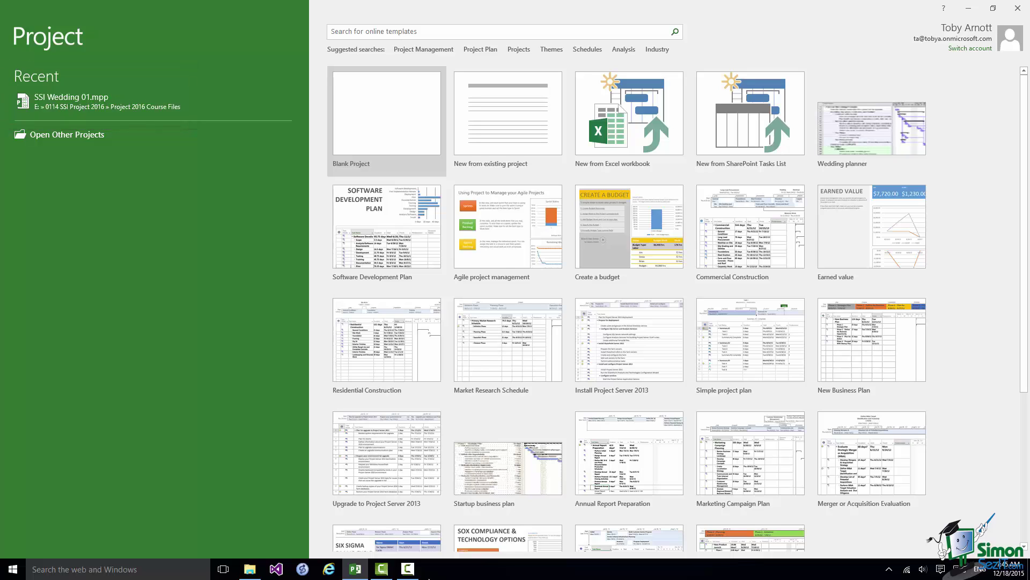
Create a new blank project and select its first Task Name cell.
{"action": "left_click", "coordinate": [380, 120]}
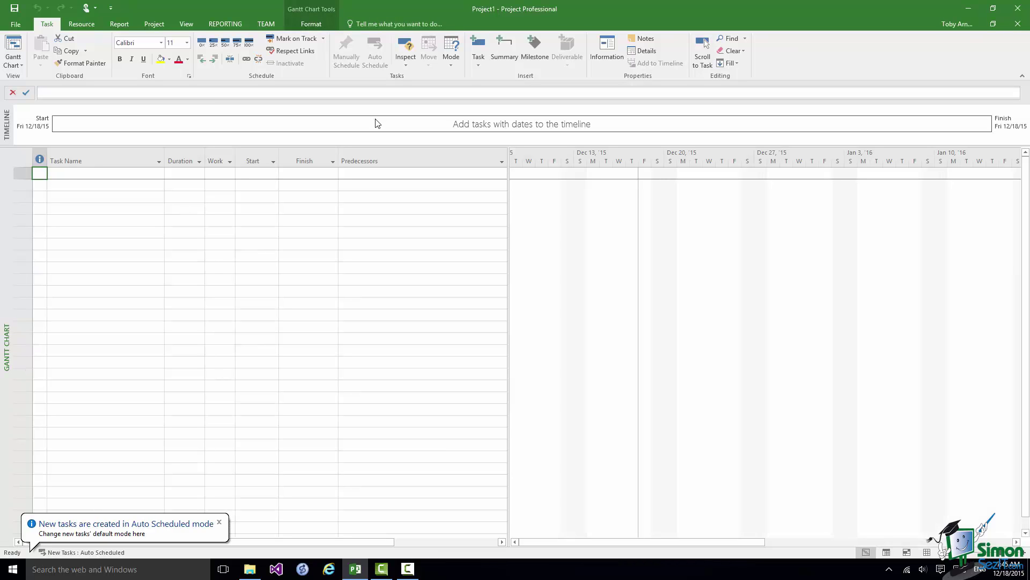
{"action": "left_click", "coordinate": [65, 173]}
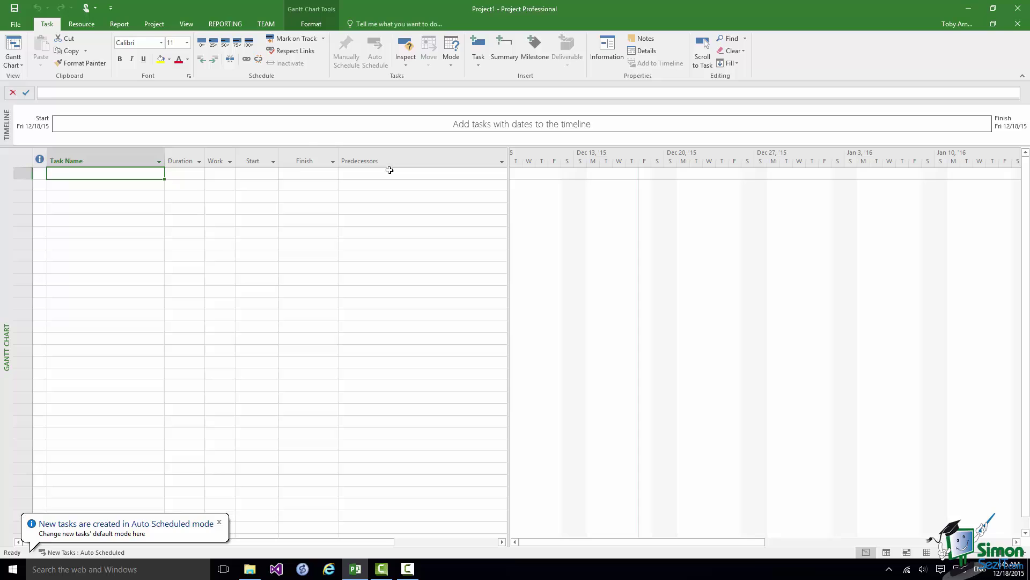
Enter 'Task 1' as the first task, then reopen SSI Wedding 01.mpp from Recent.
{"action": "type", "text": "Task 1"}
{"action": "key", "text": "Return"}
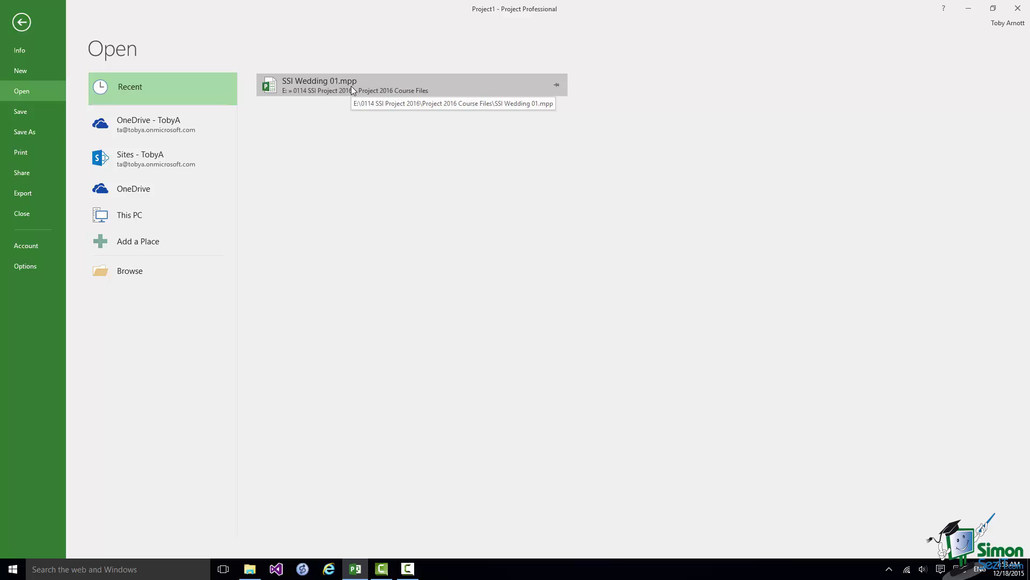
{"action": "left_click", "coordinate": [351, 86]}
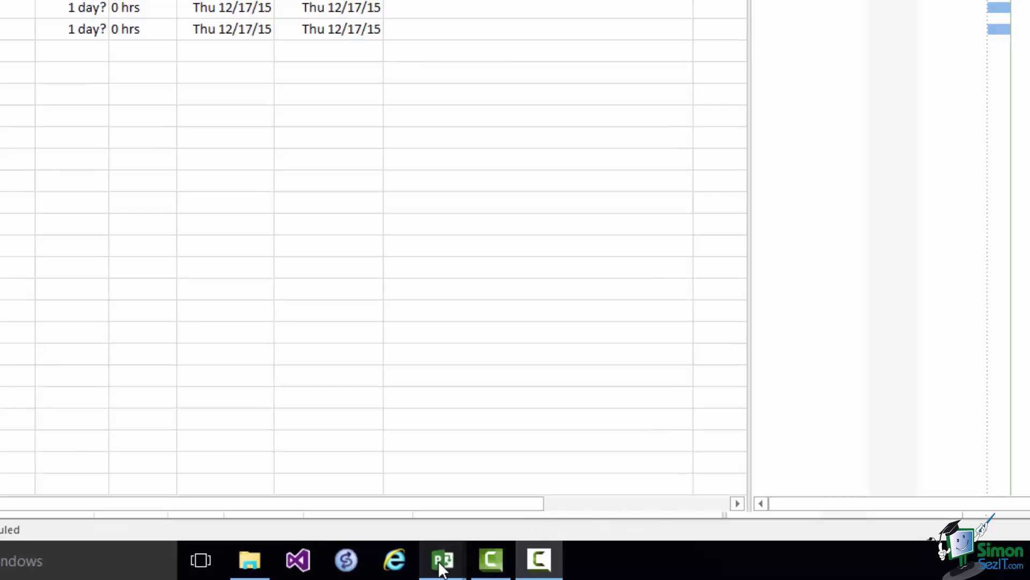
Show the taskbar previews of the open Project1 and SSI Wedding 01.mpp windows.
{"action": "mouse_move", "coordinate": [441, 568]}
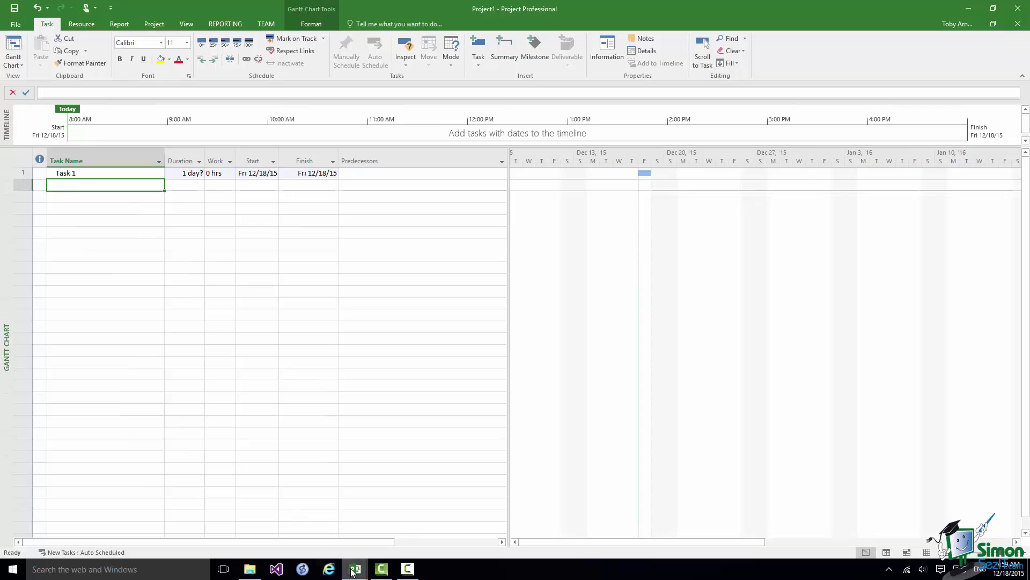
Bring SSI Wedding 01.mpp forward, then use View > Switch Windows: Project1, then SSI Wedding 01.mpp.
{"action": "mouse_move", "coordinate": [352, 572]}
{"action": "left_click", "coordinate": [408, 531]}
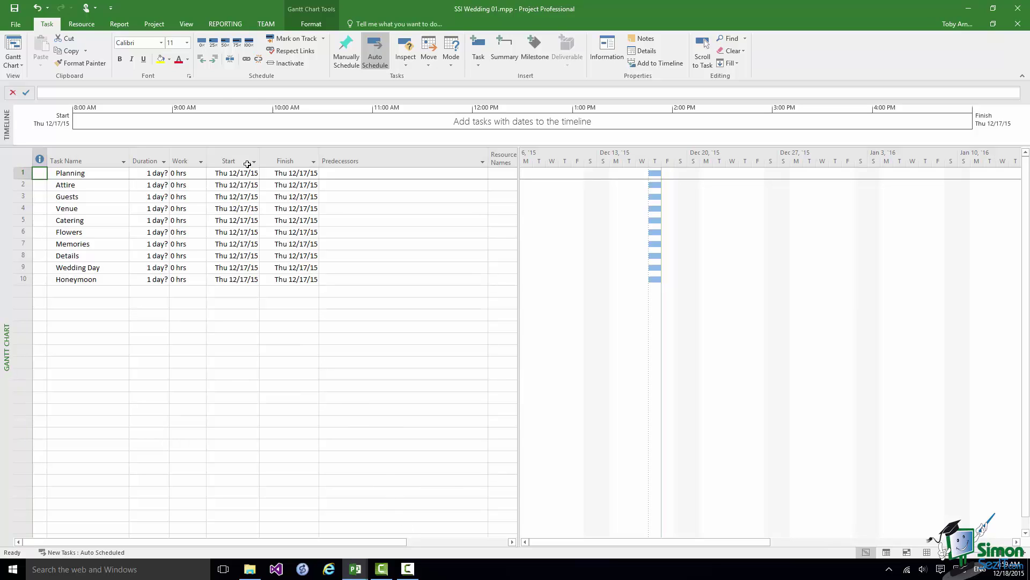
{"action": "left_click", "coordinate": [185, 24]}
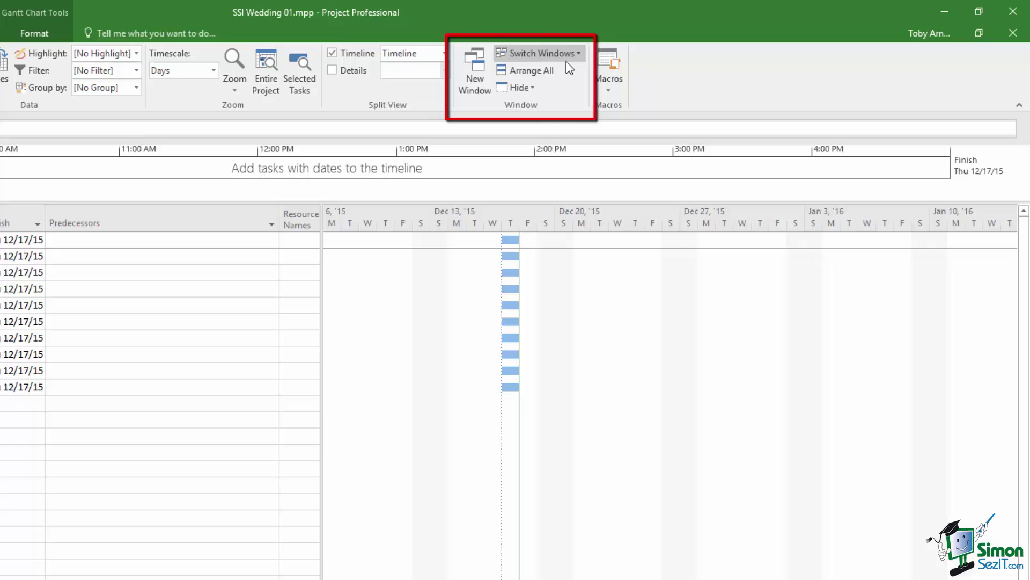
{"action": "left_click", "coordinate": [583, 54]}
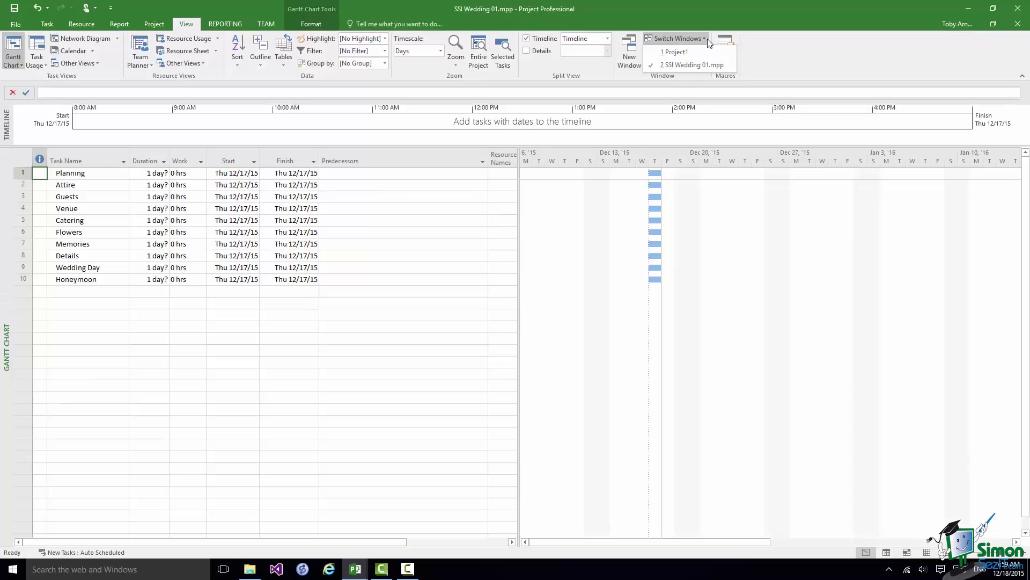
{"action": "left_click", "coordinate": [677, 50]}
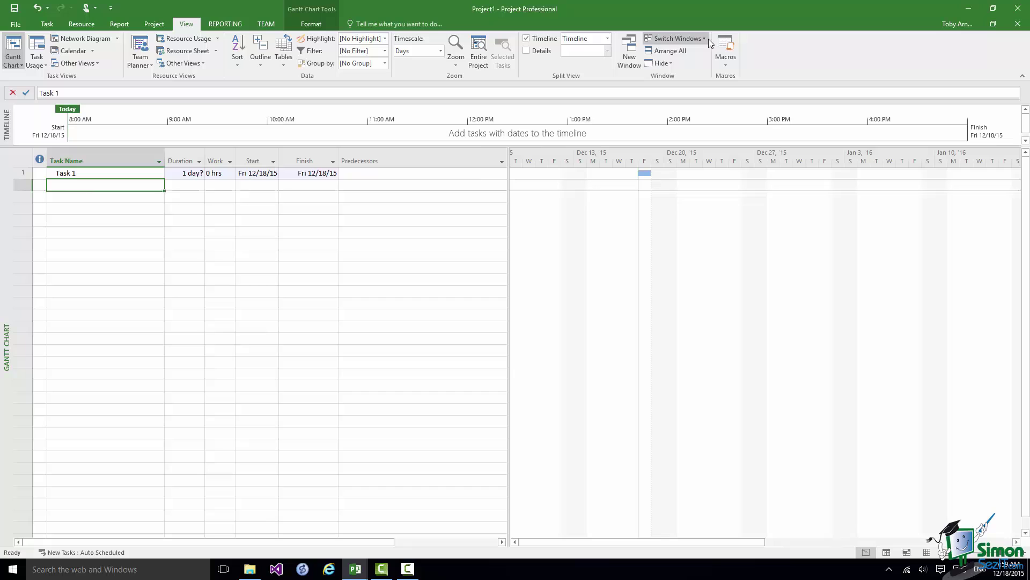
{"action": "left_click", "coordinate": [705, 38]}
{"action": "left_click", "coordinate": [694, 64]}
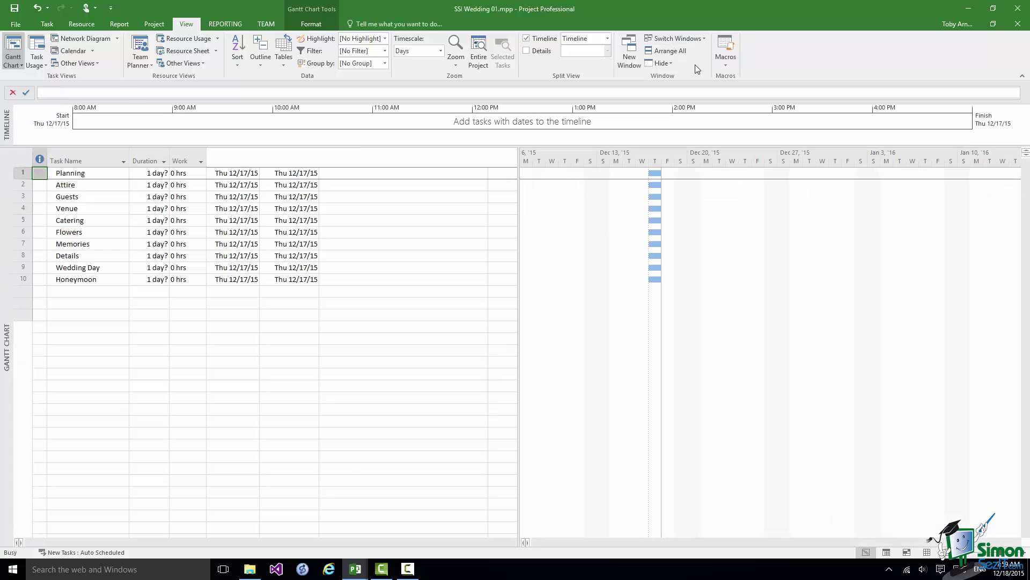